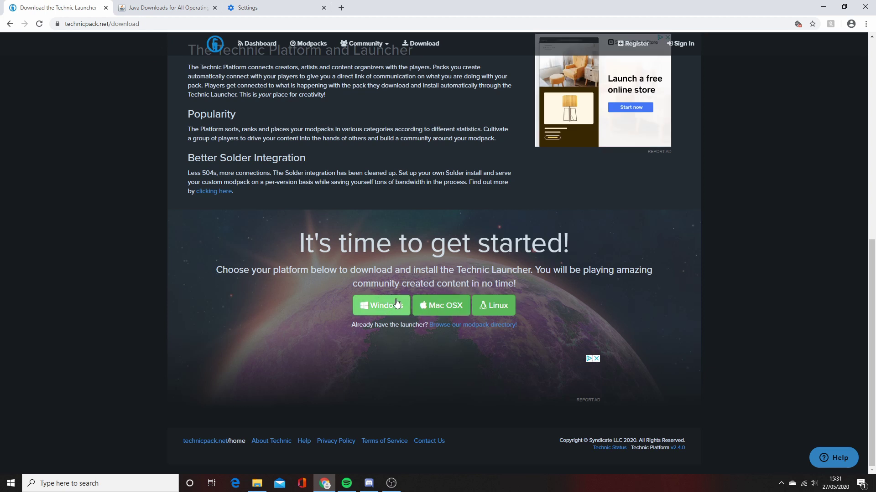
Download the Windows build of Technic Launcher (TechnicLauncher.exe) from technicpack.net
left_click(381, 311)
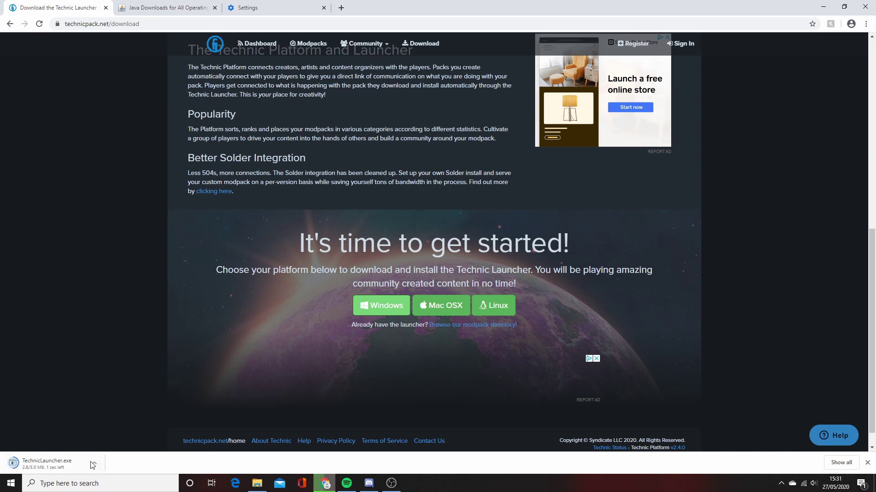
Run the downloaded TechnicLauncher.exe and sign in with the Mojang account
left_click(48, 463)
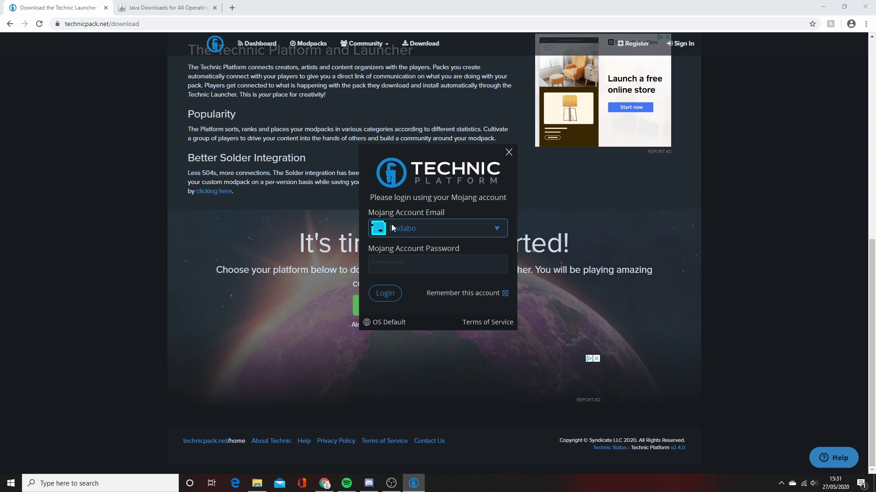
left_click(390, 296)
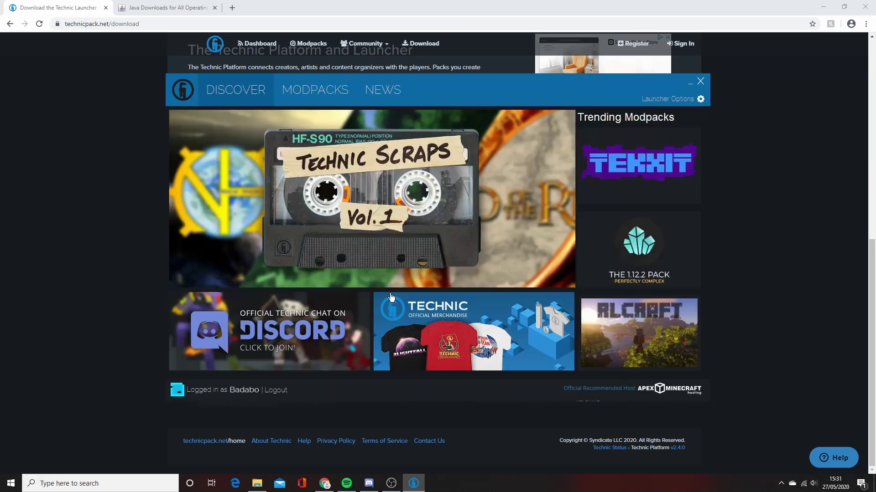
Search the Modpacks list for 'Creepersedge War 2019' and install that pack
left_click(327, 90)
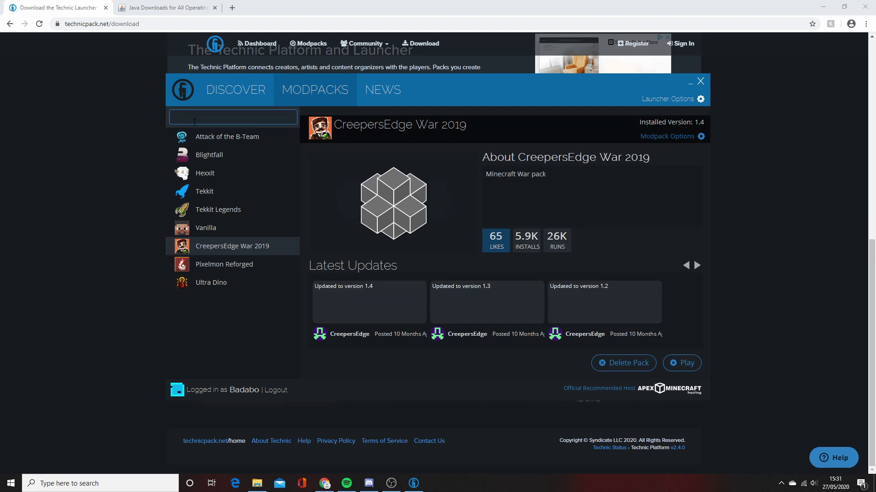
type("Creeper")
type("sedge Wa")
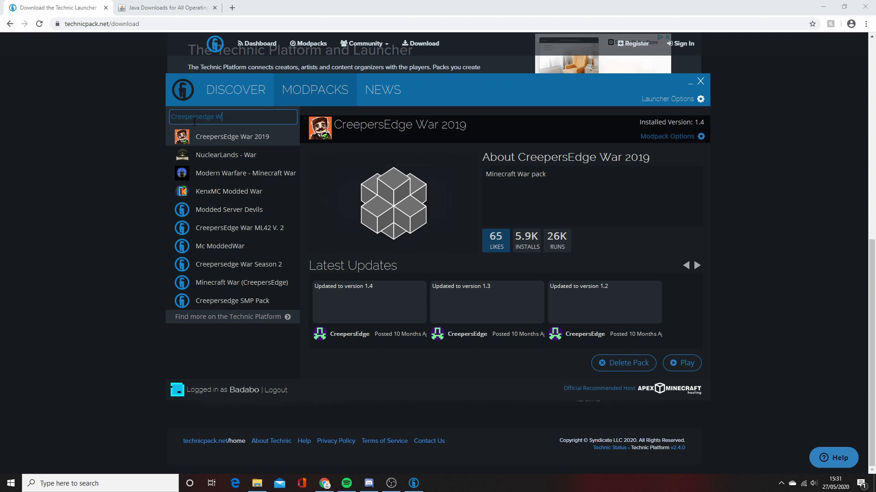
type("r 2019")
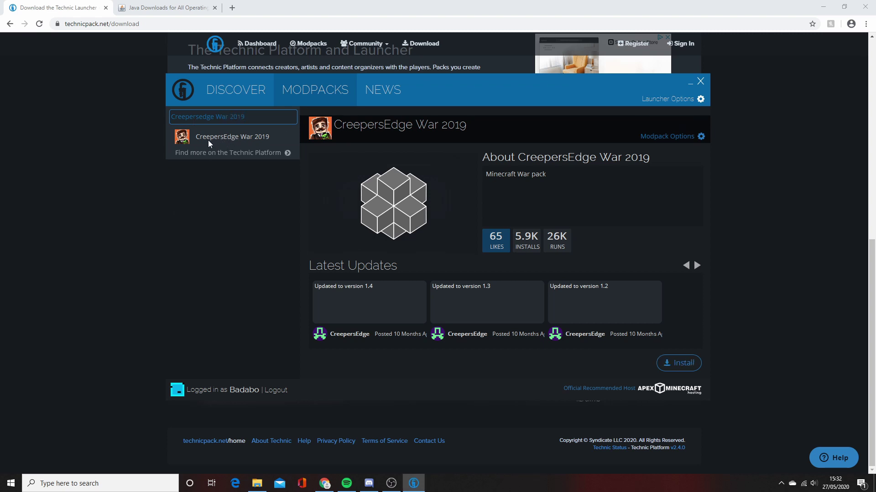
left_click(667, 364)
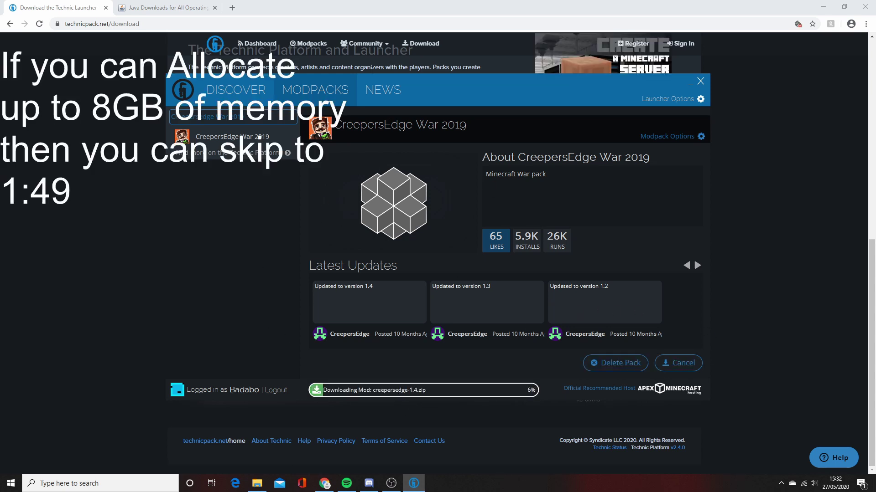
Check the Java Settings memory options, then download and run the Windows Offline (64-bit) Java installer
left_click(660, 99)
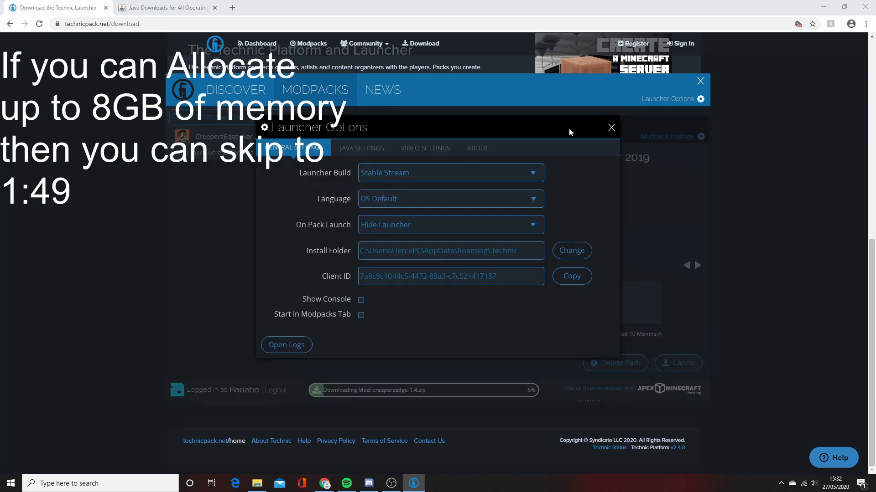
left_click(351, 147)
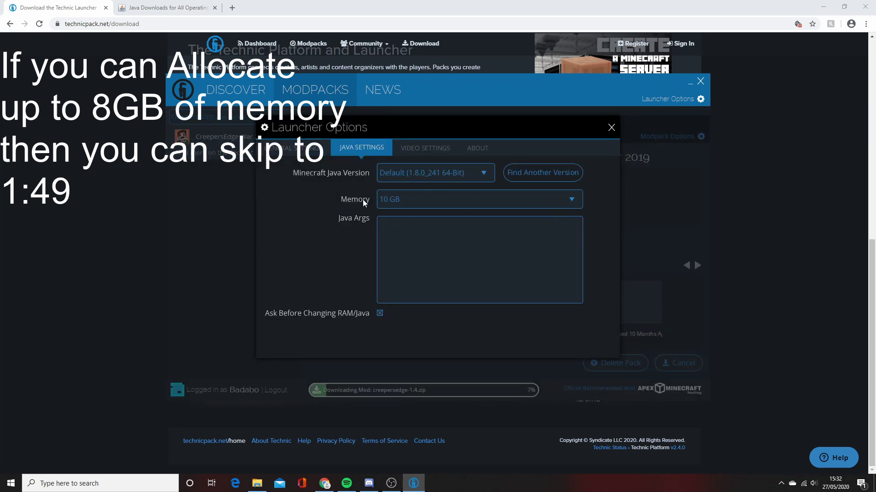
left_click(424, 199)
scroll(422, 258, "up", 5)
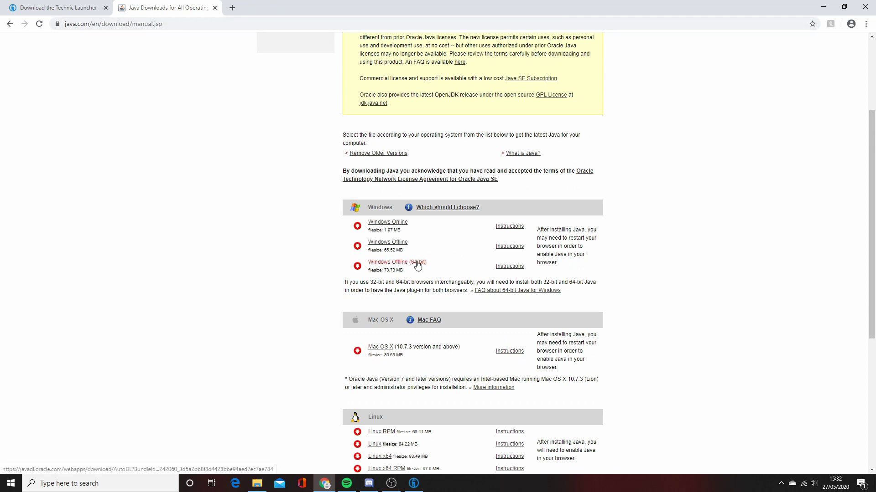
left_click(414, 263)
left_click(51, 465)
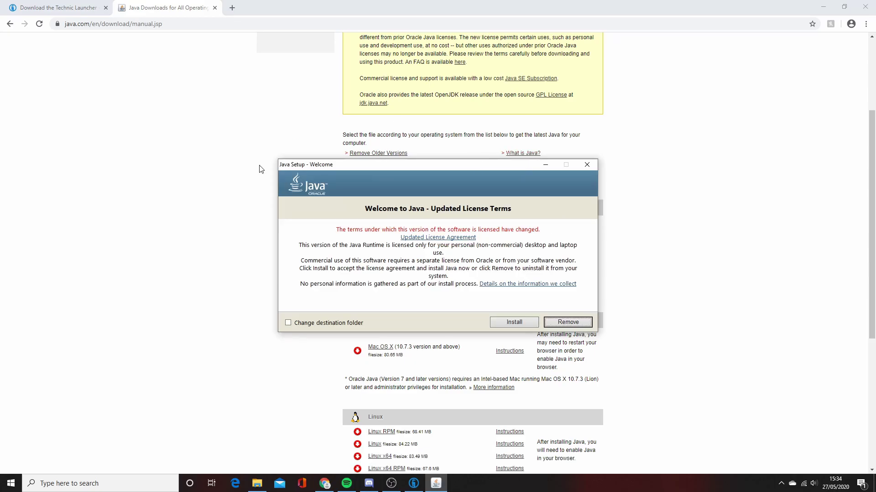
Minimize Chrome and the launcher, then run the Java Setup install to completion
left_click(823, 7)
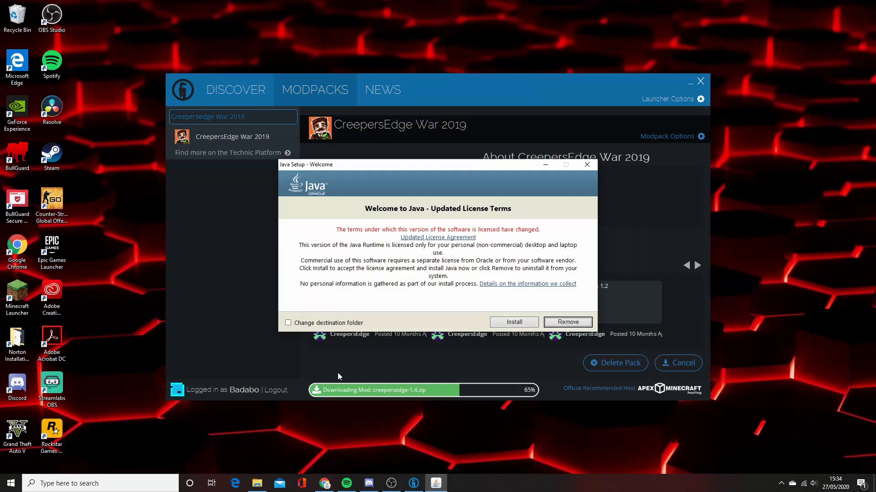
left_click(690, 82)
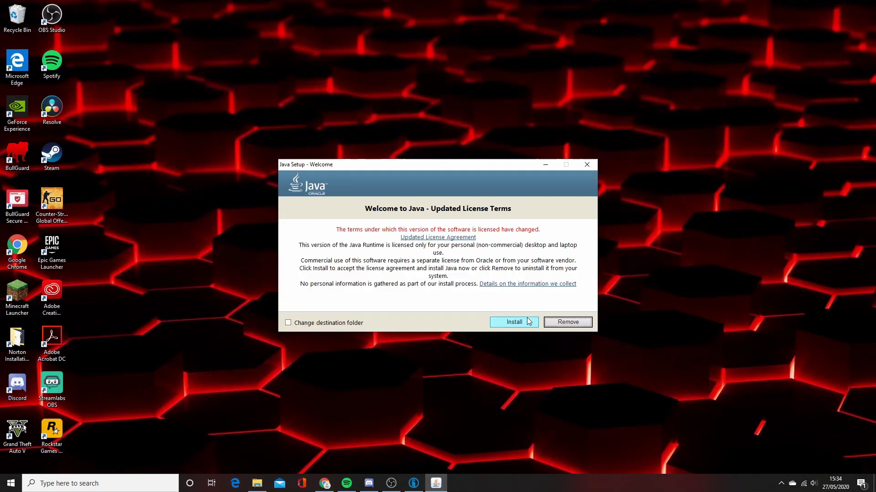
left_click(516, 325)
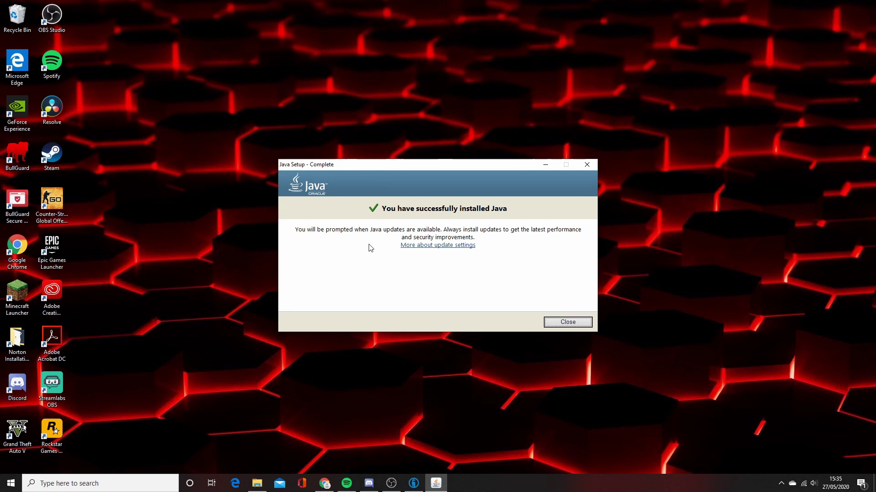
Close Java Setup, raise the Java Settings memory allocation, and play CreepersEdge War 2019
left_click(568, 321)
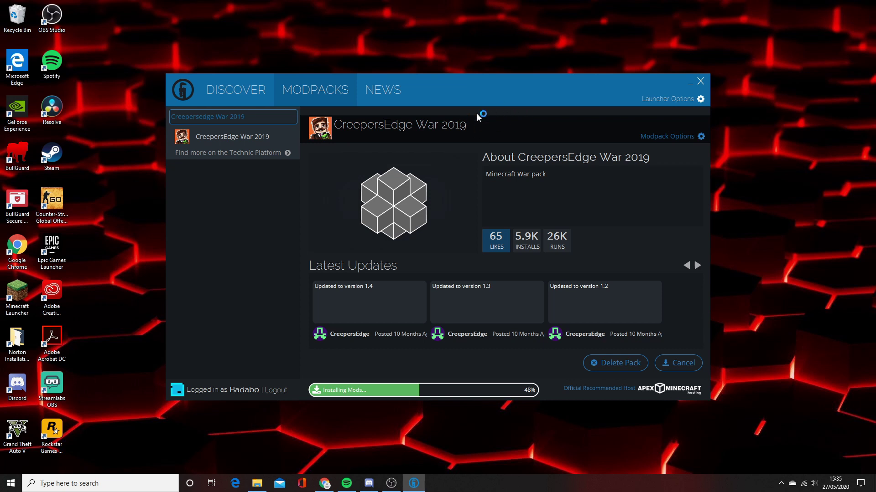
left_click(674, 99)
left_click(360, 150)
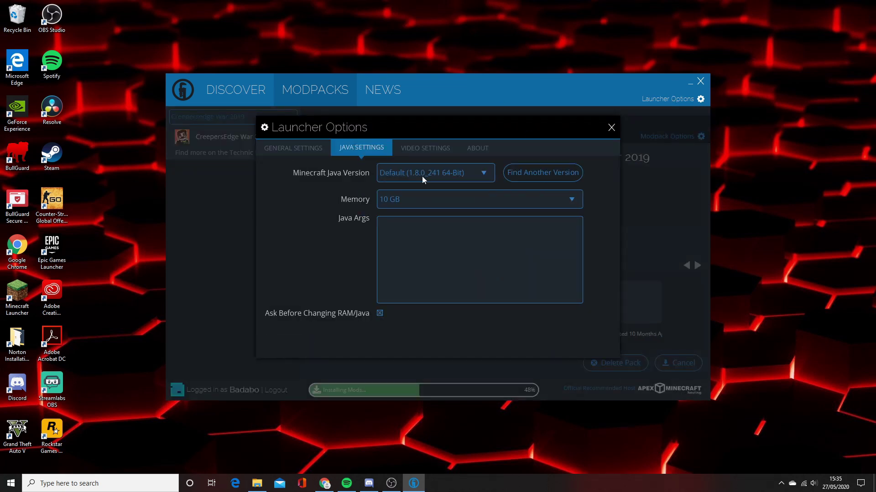
left_click(404, 198)
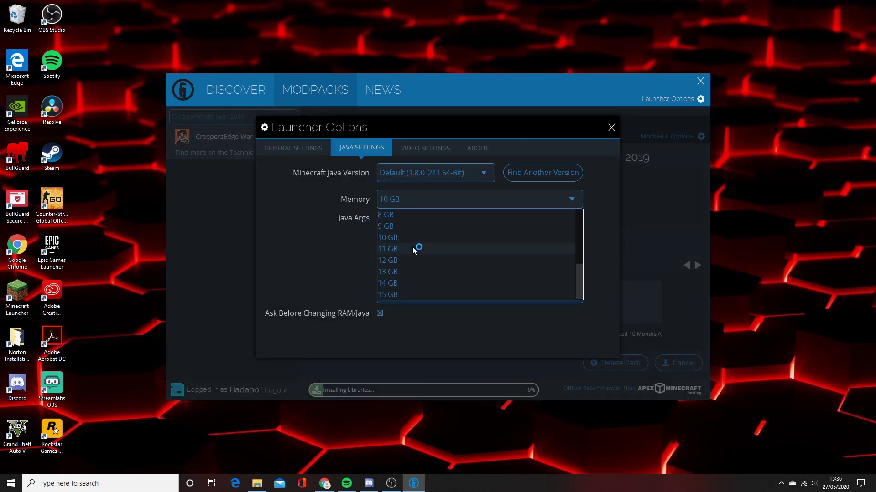
left_click(413, 259)
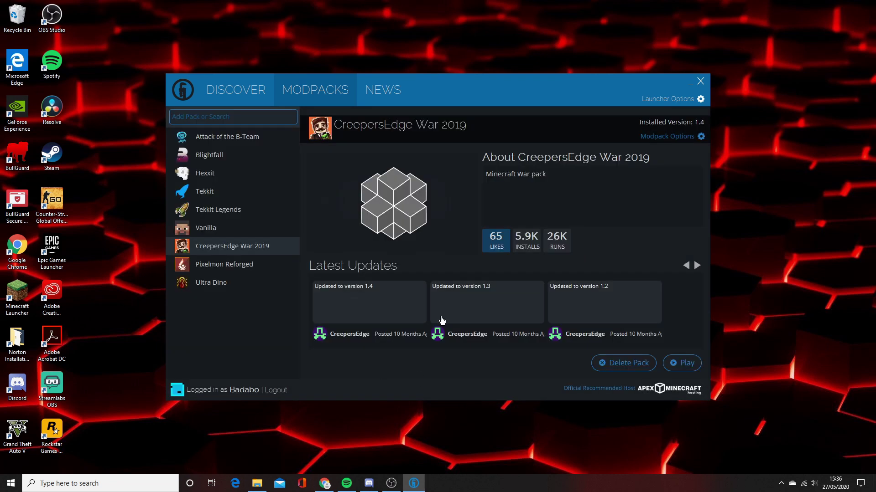
left_click(678, 363)
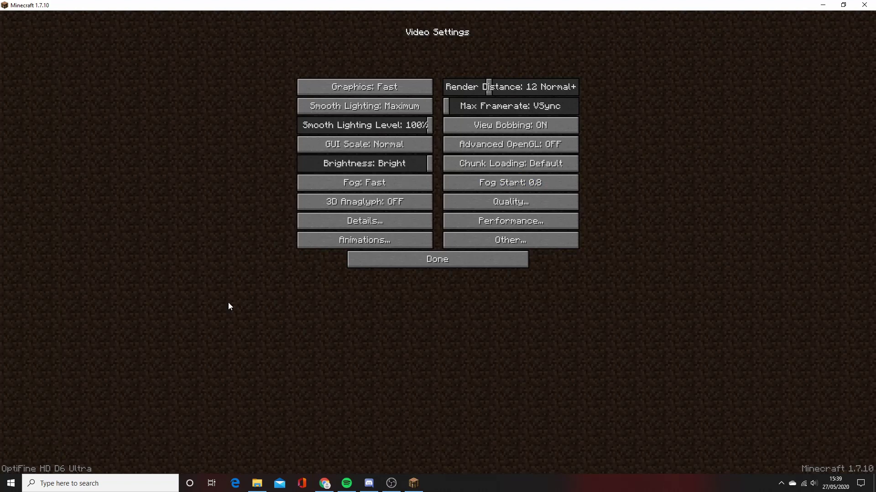
View Performance settings, page through the creative weapon tabs, and hide the HUD with F1
left_click(477, 214)
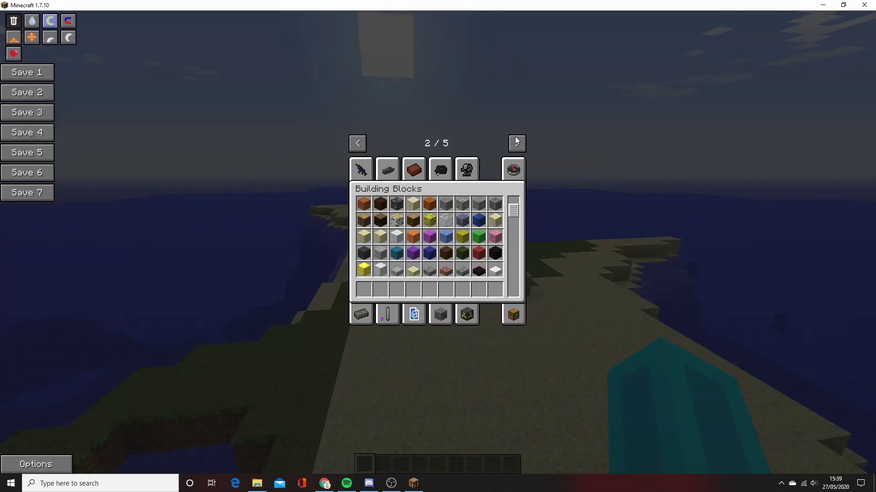
left_click(517, 143)
left_click(386, 170)
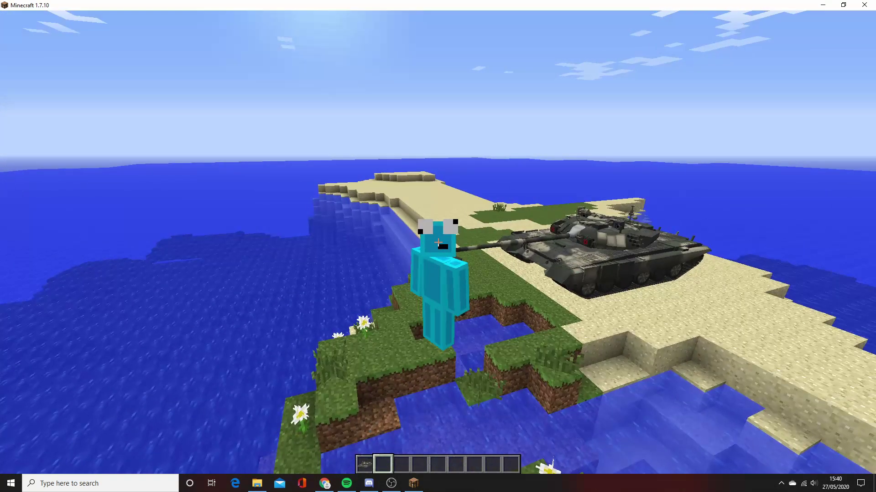
key("F1")
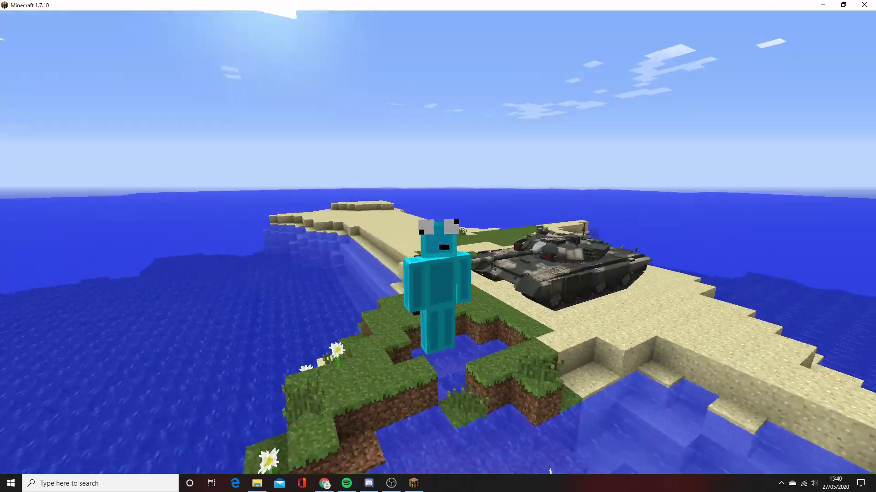